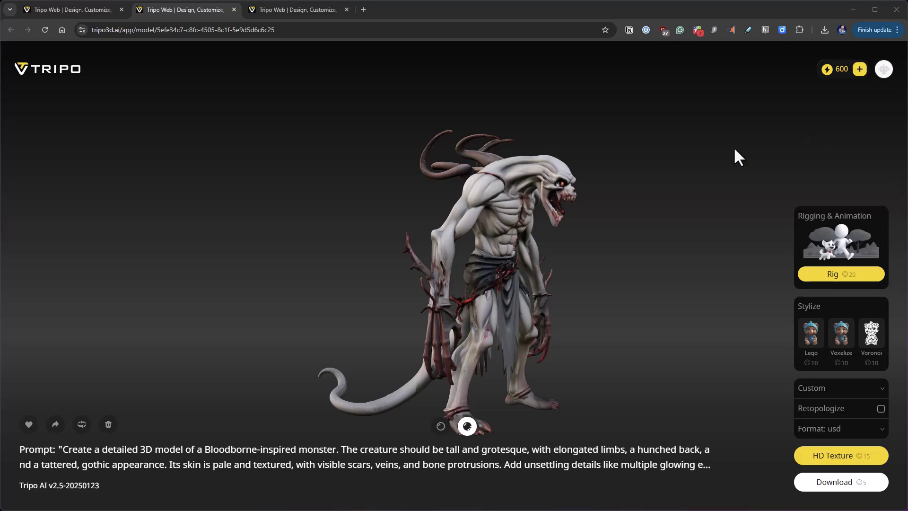
- Set the download format of the tailed monster model to stl
{"action": "left_click_drag", "start_coordinate": [599, 215], "coordinate": [609, 290]}
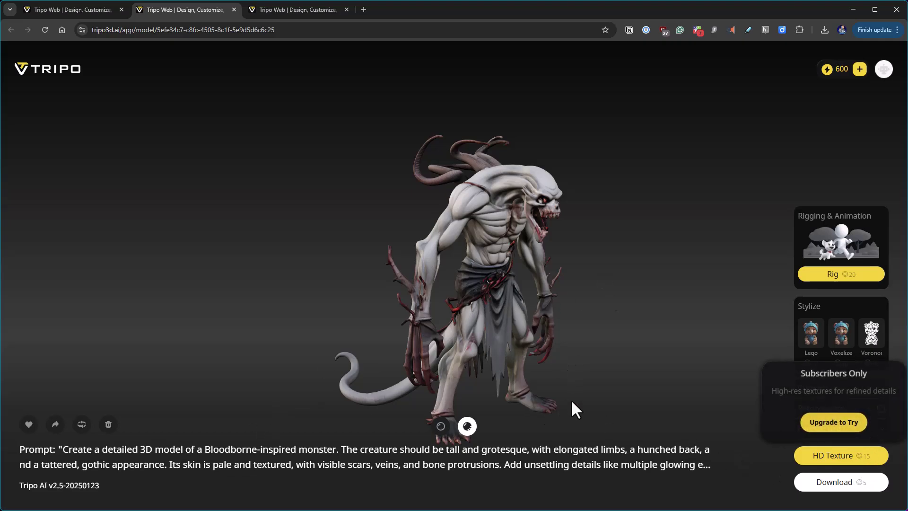
{"action": "left_click", "coordinate": [865, 432]}
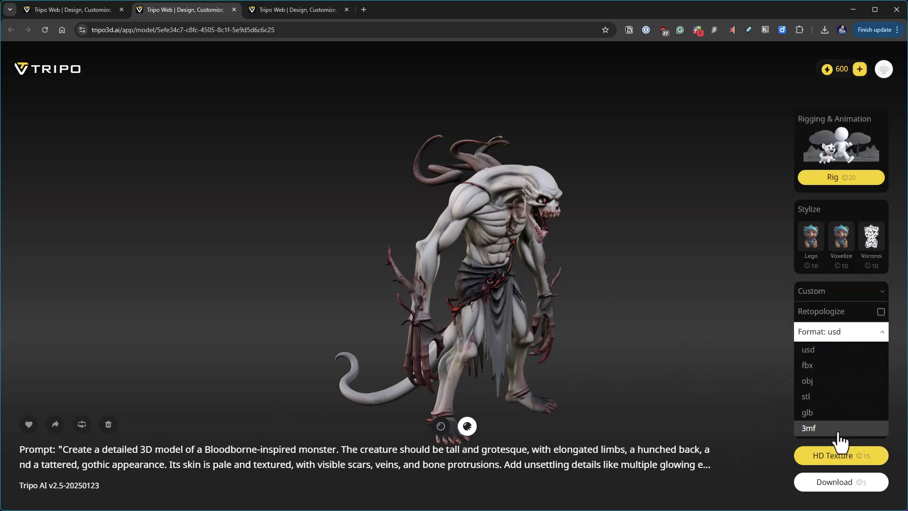
{"action": "left_click", "coordinate": [812, 420]}
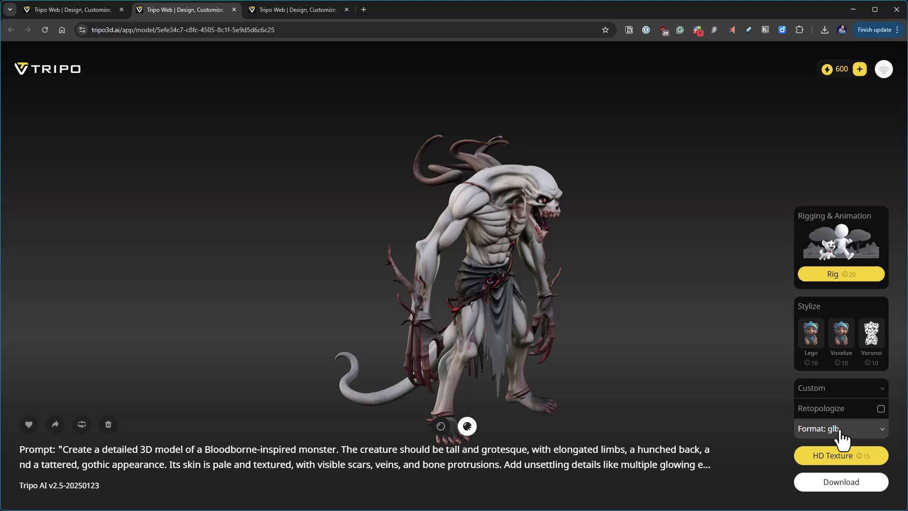
{"action": "left_click", "coordinate": [807, 428]}
{"action": "left_click", "coordinate": [808, 402]}
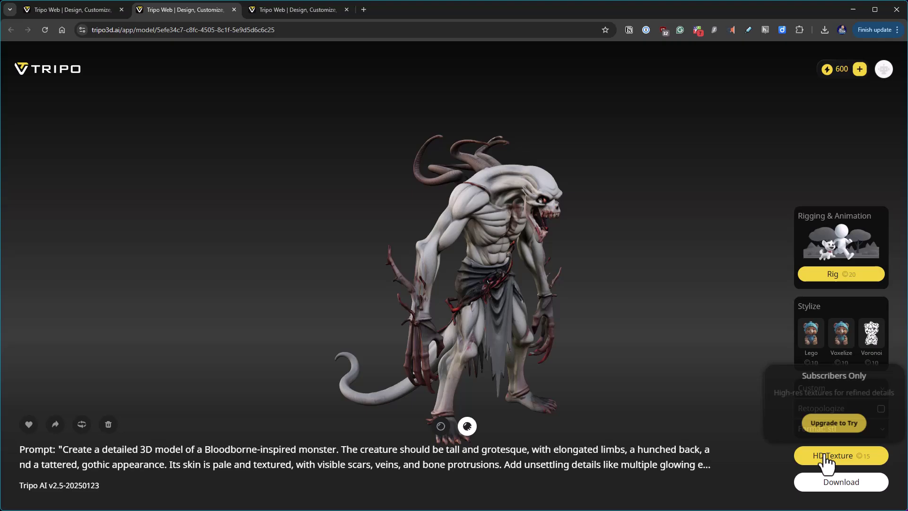
{"action": "left_click", "coordinate": [857, 428]}
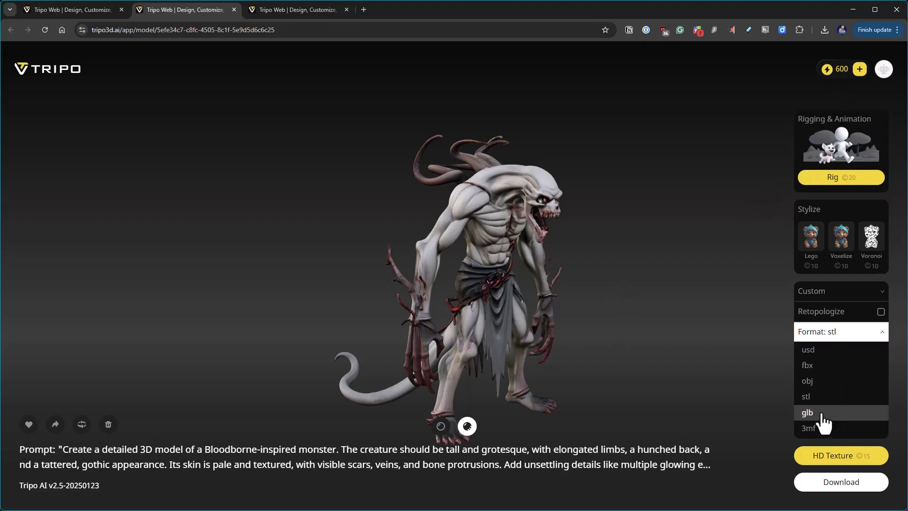
{"action": "left_click", "coordinate": [810, 399]}
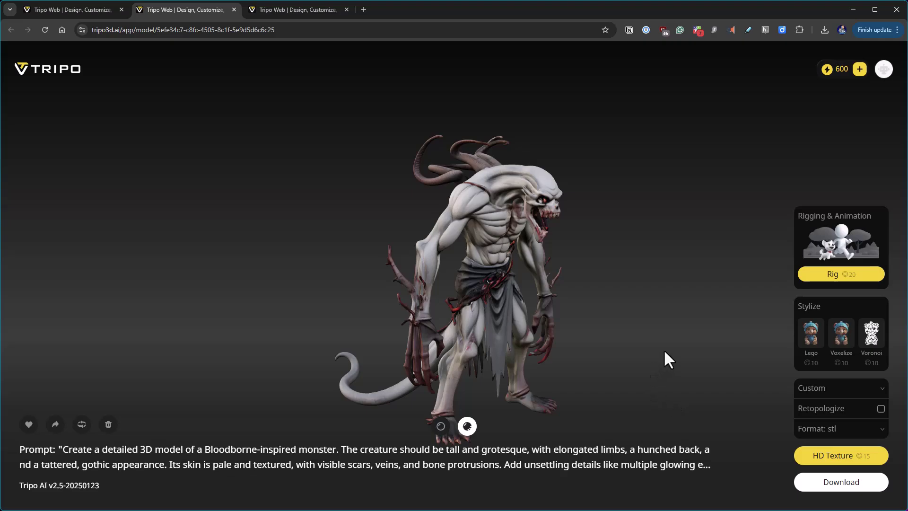
- Open the blue-roofed Gothic building with a monster on top from My Models
{"action": "left_click_drag", "start_coordinate": [444, 255], "coordinate": [267, 179]}
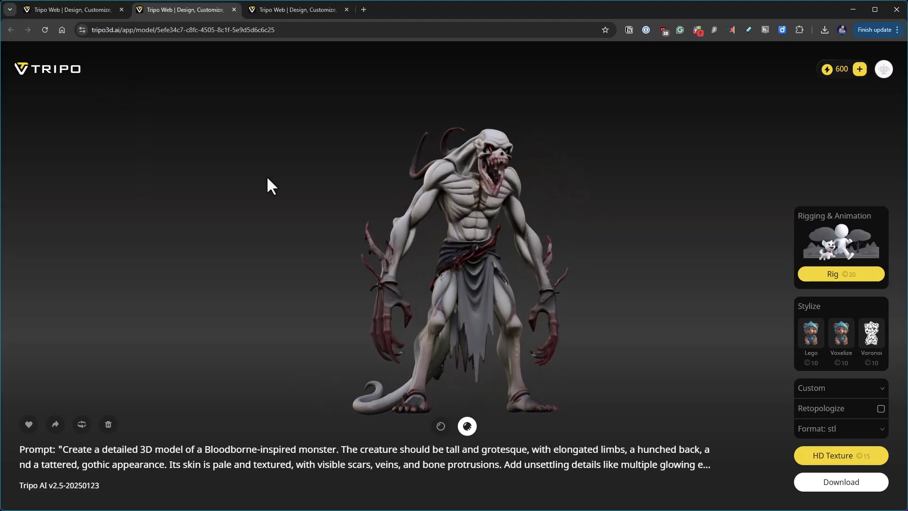
{"action": "left_click", "coordinate": [52, 70]}
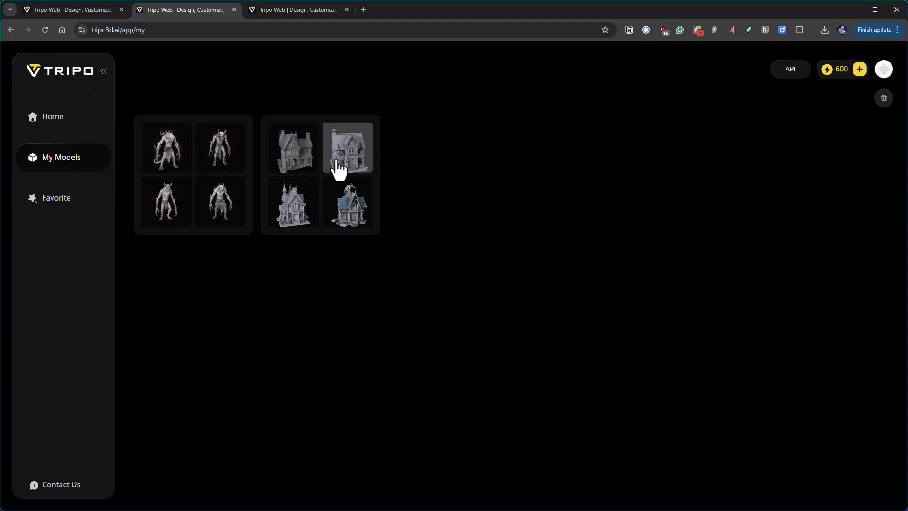
{"action": "left_click", "coordinate": [359, 207]}
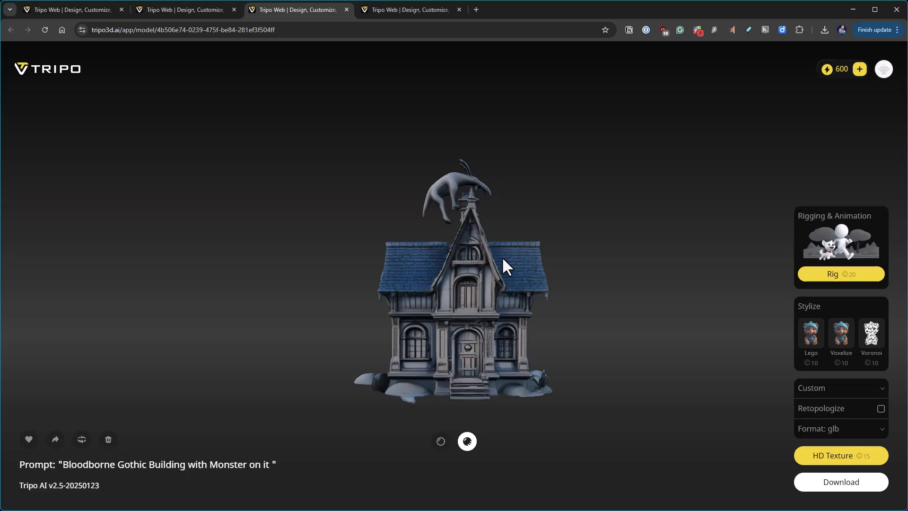
- Examine the Gothic building's roof, facade and rooftop monster from several angles and distances
{"action": "left_click_drag", "start_coordinate": [507, 255], "coordinate": [521, 213]}
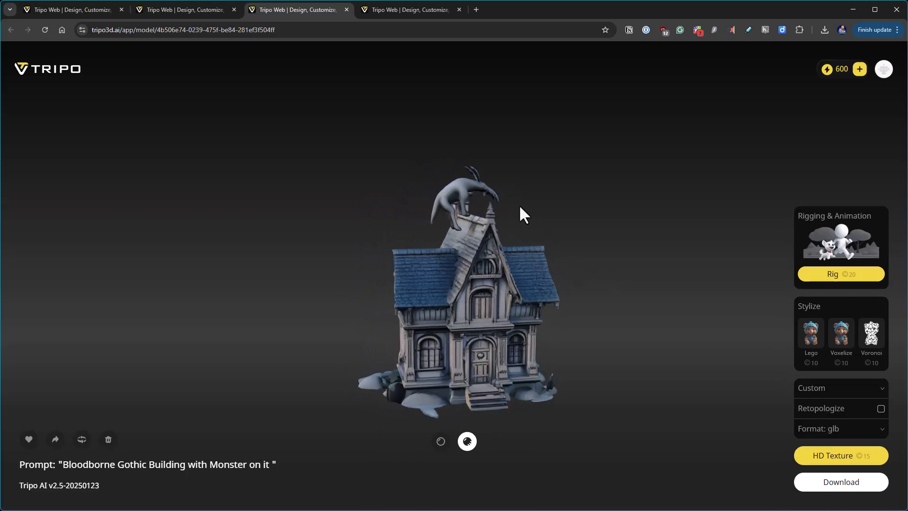
{"action": "scroll", "coordinate": [501, 200], "scroll_direction": "up", "scroll_amount": 6}
{"action": "scroll", "coordinate": [595, 232], "scroll_direction": "down", "scroll_amount": 3}
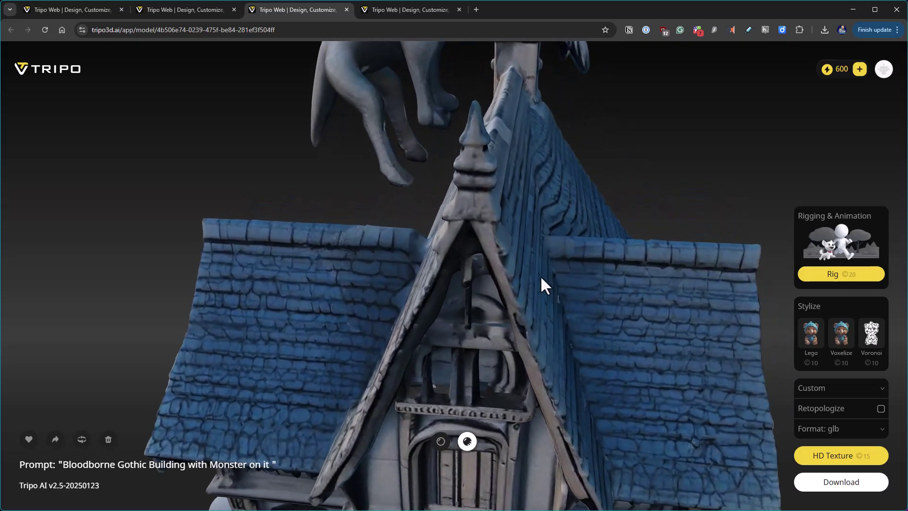
{"action": "scroll", "coordinate": [537, 254], "scroll_direction": "down", "scroll_amount": 6}
{"action": "left_click_drag", "start_coordinate": [528, 231], "coordinate": [470, 260]}
{"action": "scroll", "coordinate": [487, 265], "scroll_direction": "up", "scroll_amount": 10}
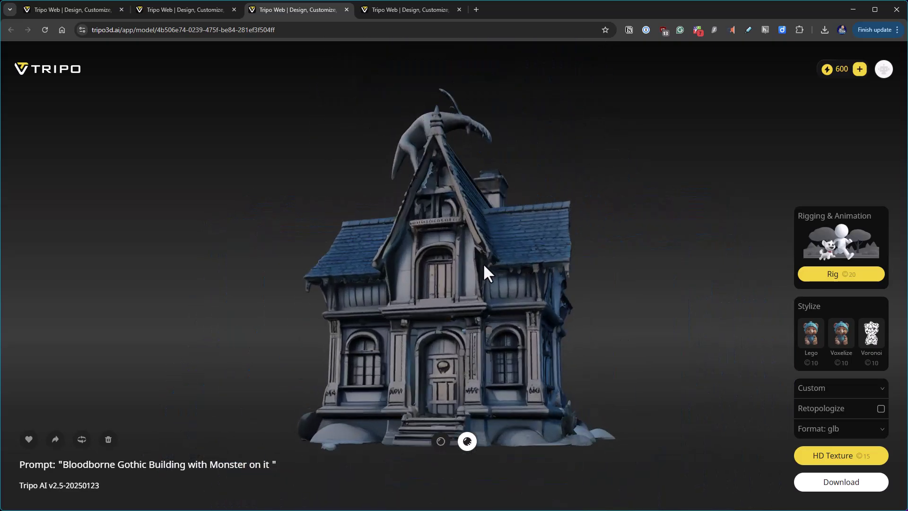
{"action": "scroll", "coordinate": [475, 240], "scroll_direction": "down", "scroll_amount": 10}
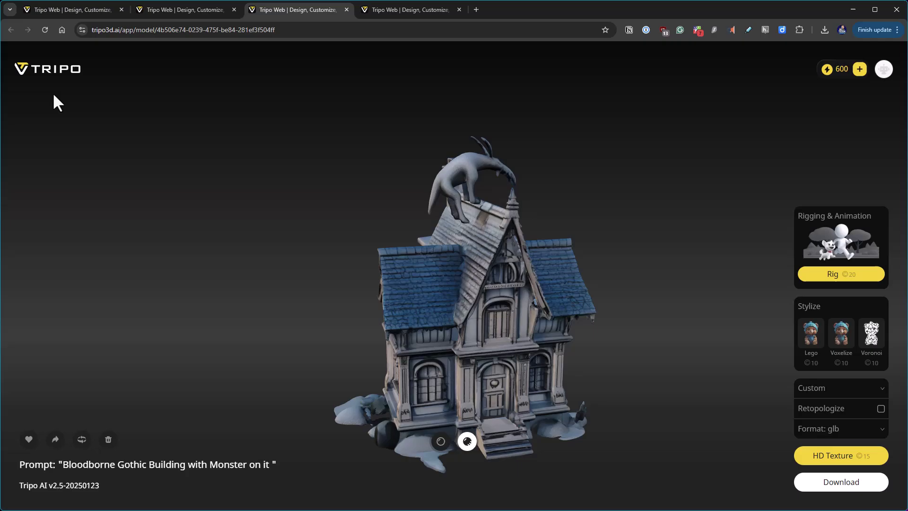
- Browse the sample models on the home page and reopen the tailed monster model
{"action": "left_click", "coordinate": [55, 72]}
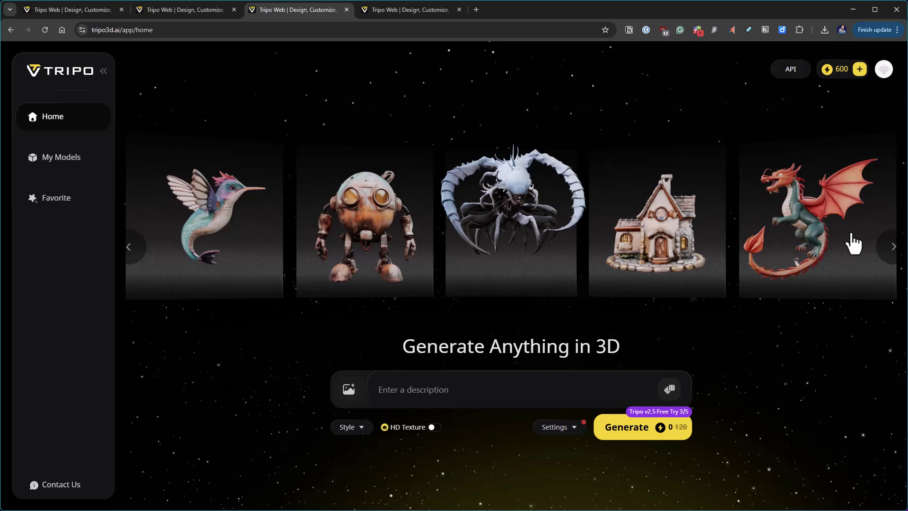
{"action": "left_click", "coordinate": [892, 247]}
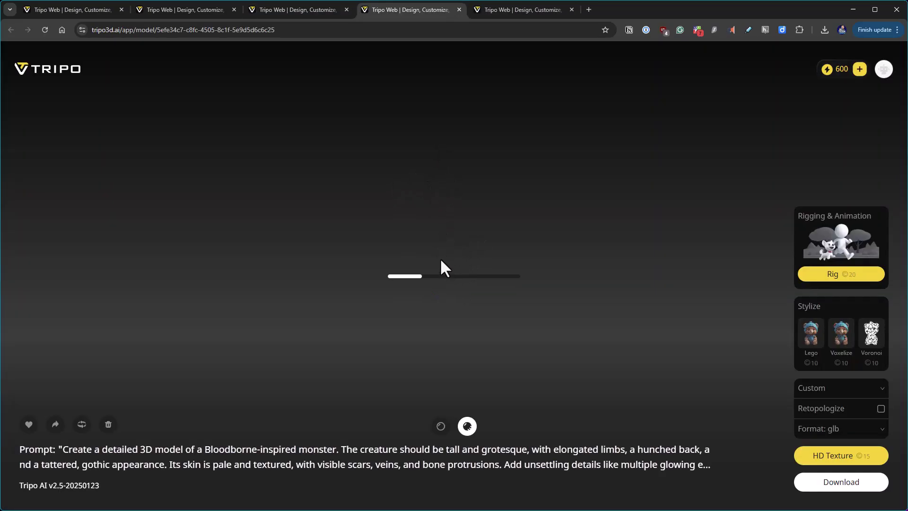
{"action": "left_click_drag", "start_coordinate": [424, 264], "coordinate": [97, 121]}
- Open the fourth monster variant from My Models to view it in 3D
{"action": "left_click", "coordinate": [53, 69]}
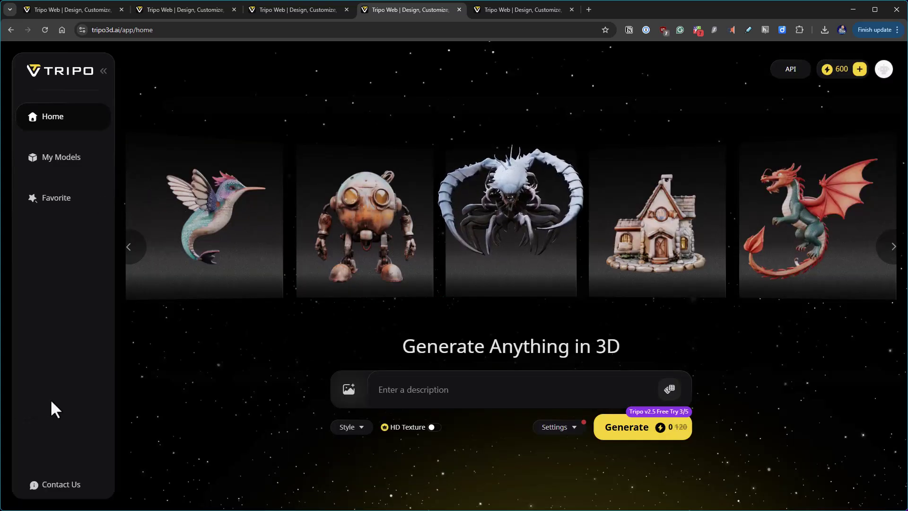
{"action": "left_click", "coordinate": [60, 156]}
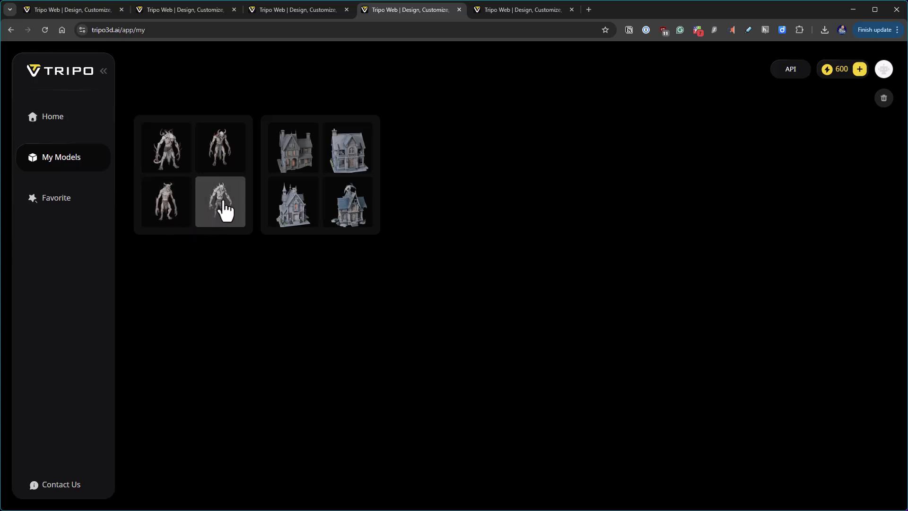
{"action": "left_click", "coordinate": [220, 215]}
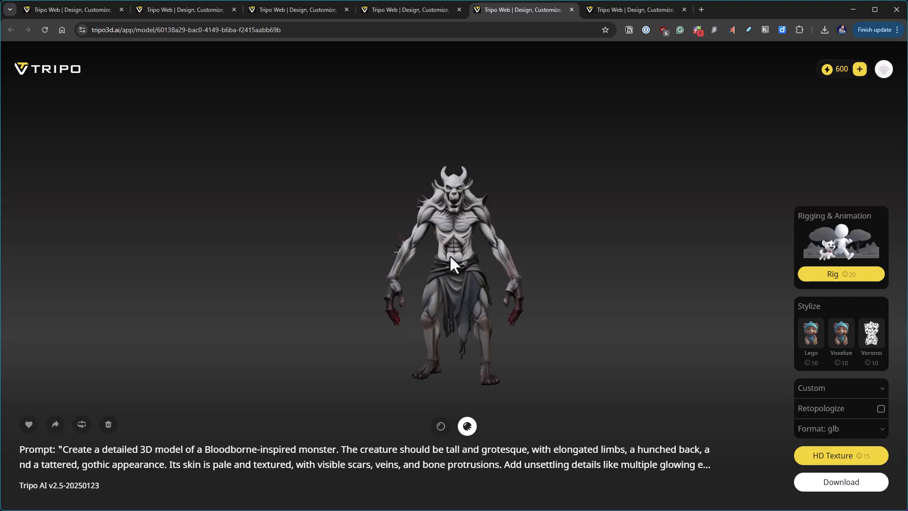
- Return to My Models and open the third monster variant
{"action": "left_click", "coordinate": [72, 73]}
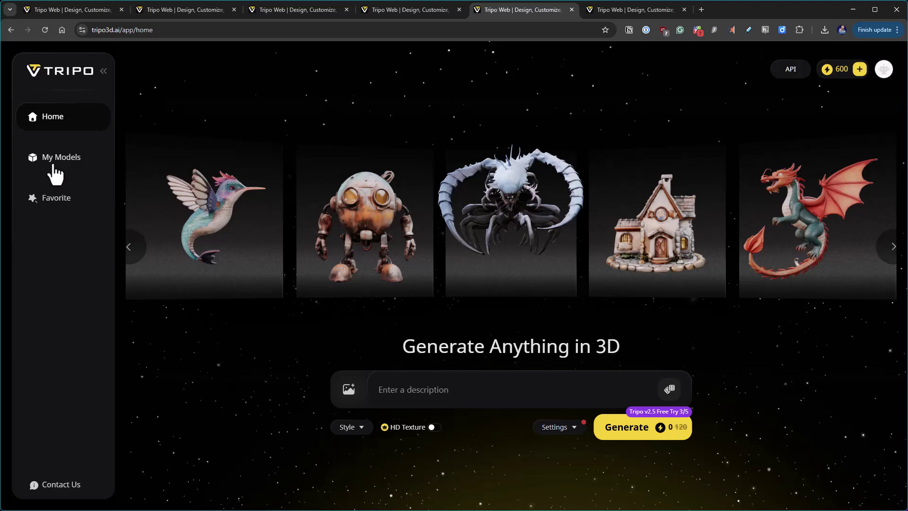
{"action": "left_click", "coordinate": [54, 158]}
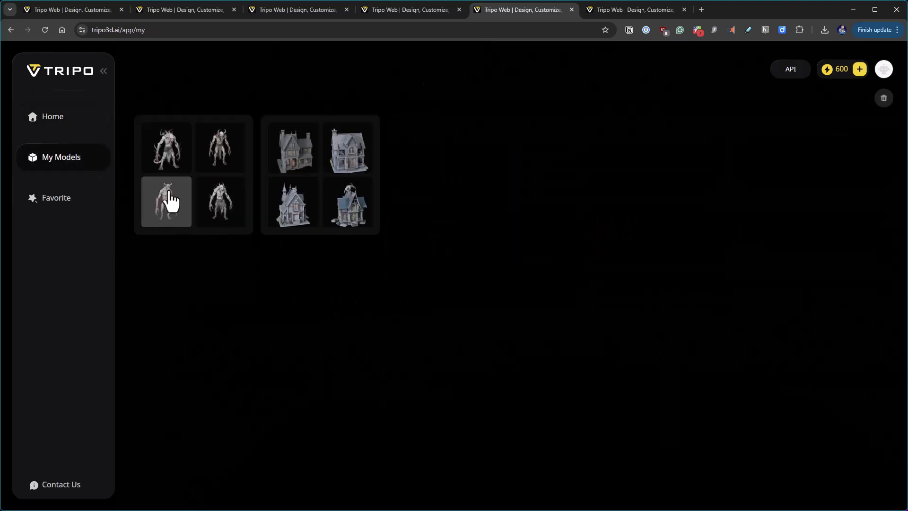
{"action": "left_click", "coordinate": [180, 200]}
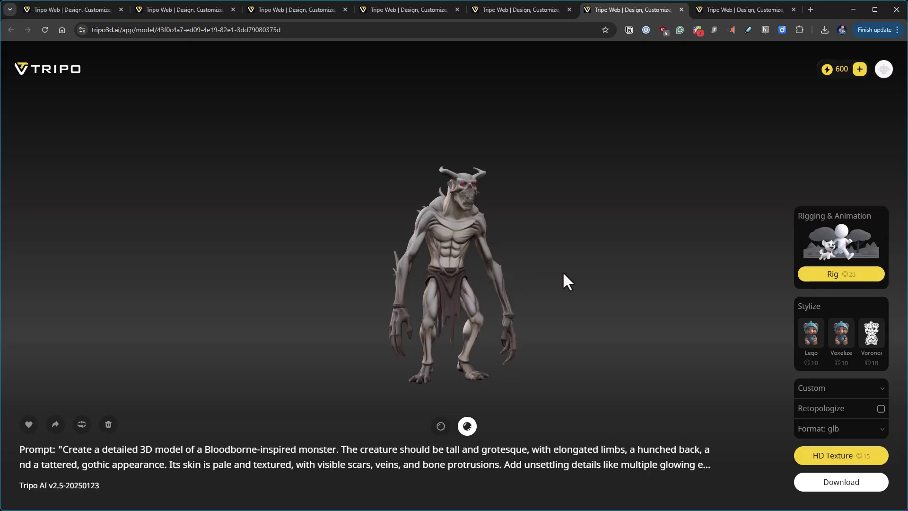
- Open the long-horned monster variant with the red upper back and examine it closely from the side and front
{"action": "left_click", "coordinate": [34, 69]}
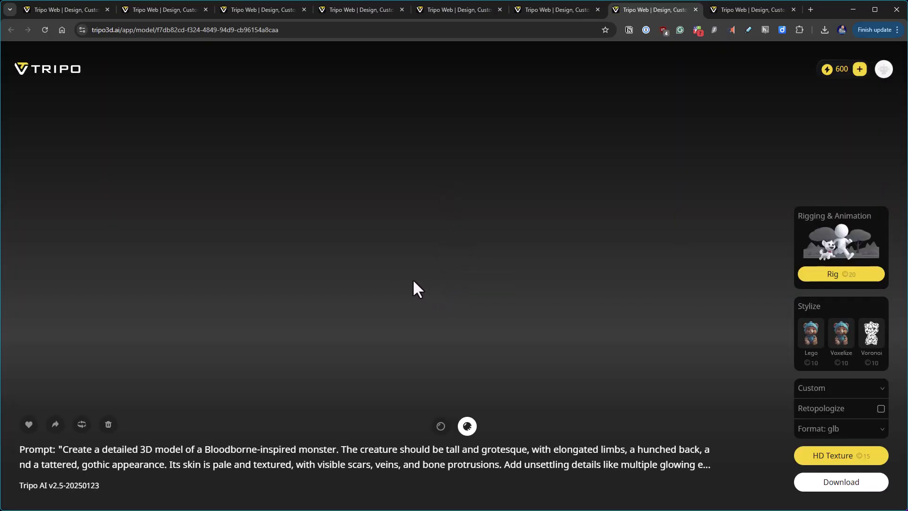
{"action": "left_click_drag", "start_coordinate": [409, 288], "coordinate": [495, 283]}
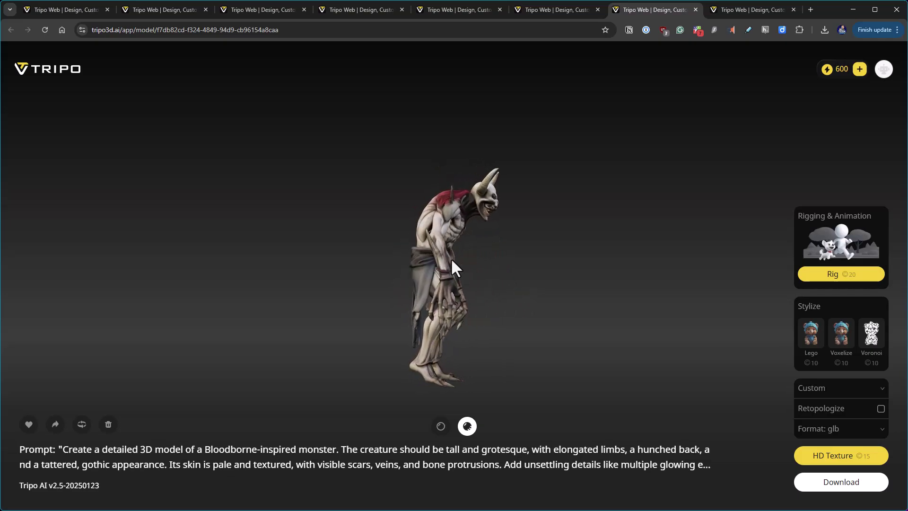
{"action": "scroll", "coordinate": [450, 257], "scroll_direction": "up", "scroll_amount": 5}
{"action": "left_click_drag", "start_coordinate": [439, 251], "coordinate": [462, 282]}
{"action": "scroll", "coordinate": [474, 298], "scroll_direction": "down", "scroll_amount": 5}
{"action": "left_click_drag", "start_coordinate": [489, 320], "coordinate": [438, 211]}
{"action": "scroll", "coordinate": [481, 296], "scroll_direction": "up", "scroll_amount": 5}
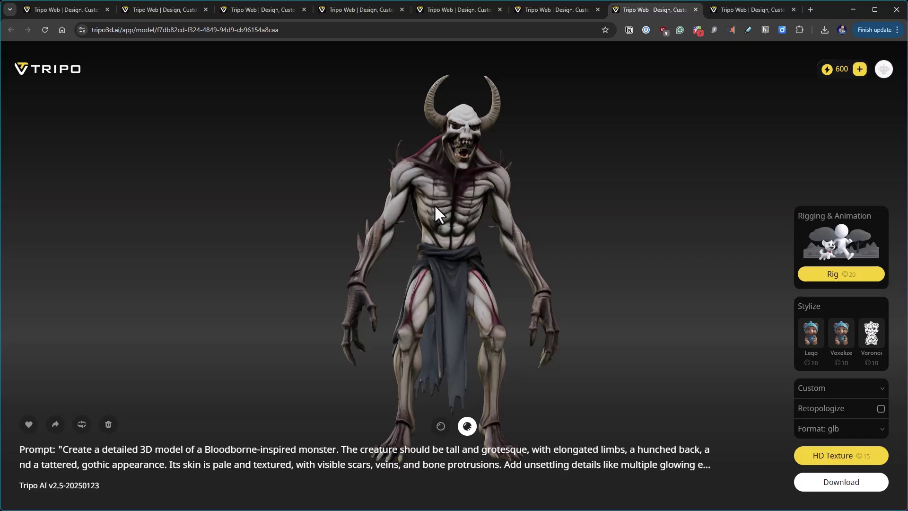
{"action": "scroll", "coordinate": [525, 228], "scroll_direction": "up", "scroll_amount": 2}
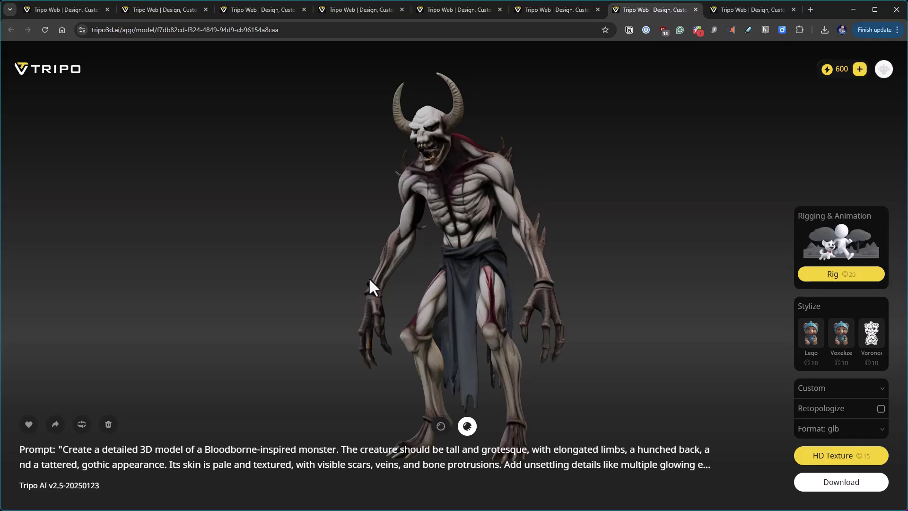
- Examine the long-horned monster from both sides, and show it without its texture to inspect the bare mesh
{"action": "left_click_drag", "start_coordinate": [369, 286], "coordinate": [511, 300]}
{"action": "left_click_drag", "start_coordinate": [511, 300], "coordinate": [444, 282]}
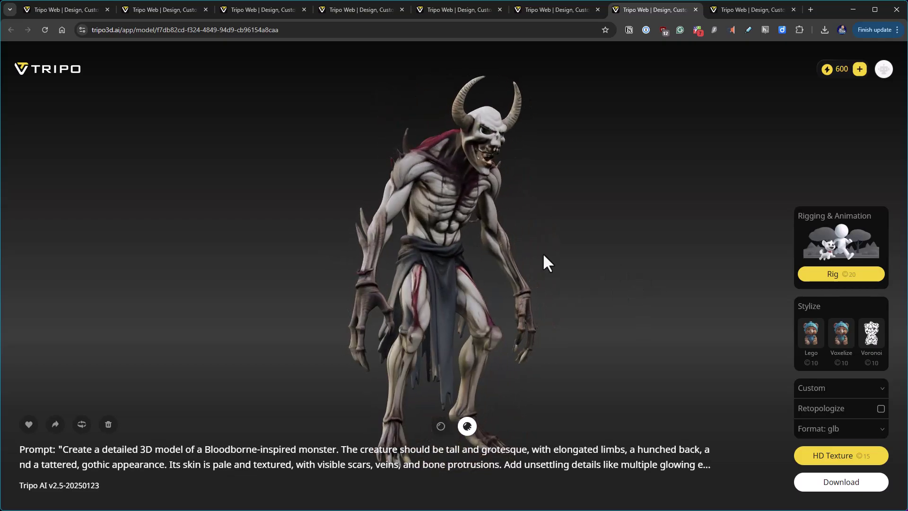
{"action": "left_click_drag", "start_coordinate": [543, 262], "coordinate": [434, 262]}
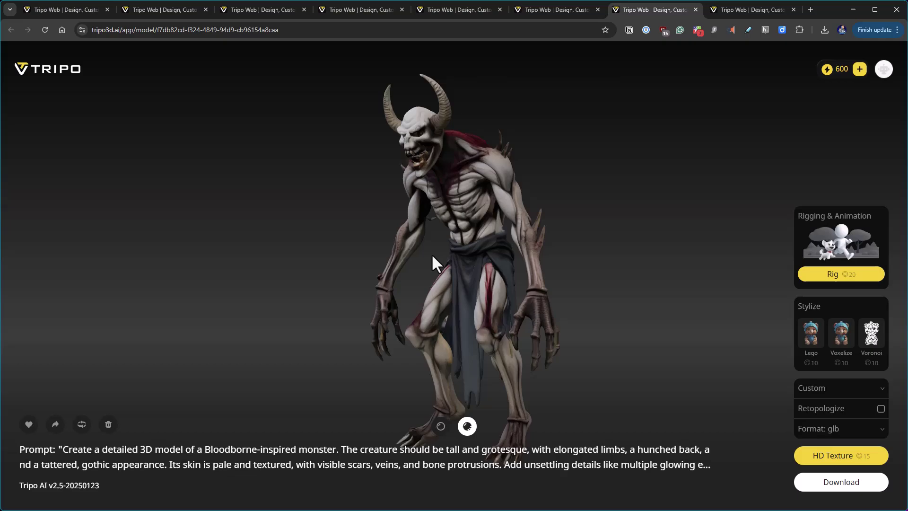
{"action": "left_click_drag", "start_coordinate": [396, 231], "coordinate": [523, 237]}
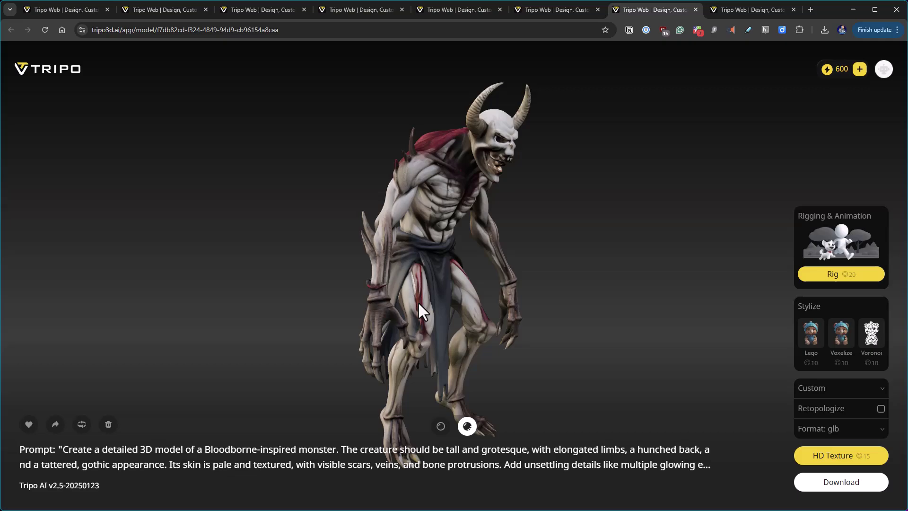
{"action": "left_click", "coordinate": [441, 426]}
{"action": "left_click_drag", "start_coordinate": [521, 305], "coordinate": [577, 175]}
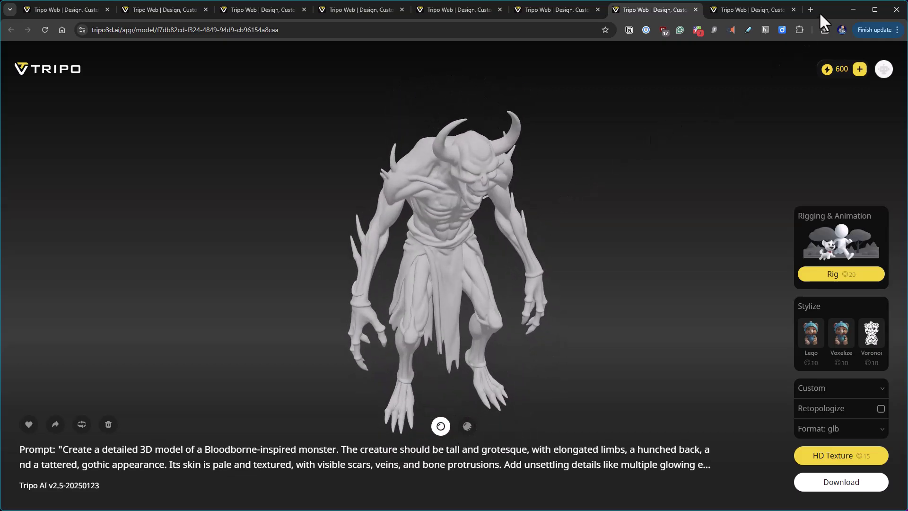
- Switch to Revit and orbit the 3D view to show the whole imported monster from the side
{"action": "left_click_drag", "start_coordinate": [820, 13], "coordinate": [812, 62]}
{"action": "left_click", "coordinate": [838, 62]}
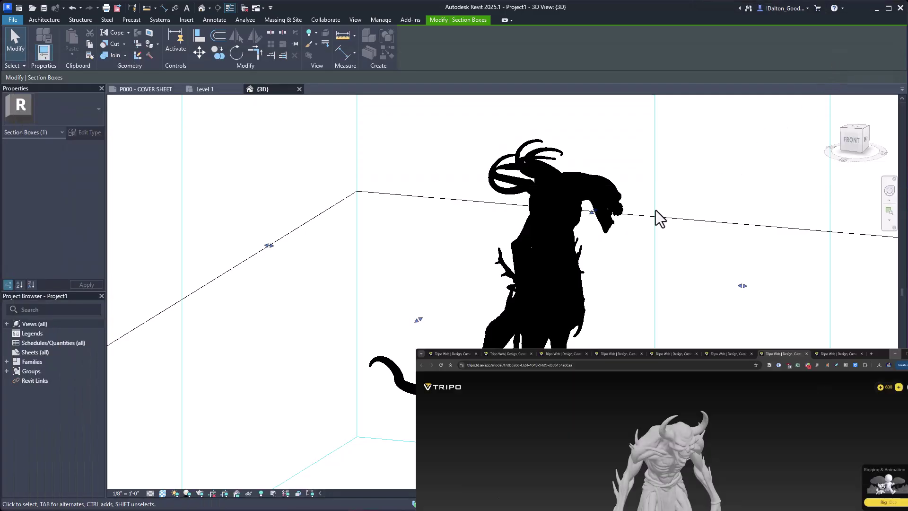
{"action": "middle_click_drag", "start_coordinate": [736, 225], "coordinate": [775, 234]}
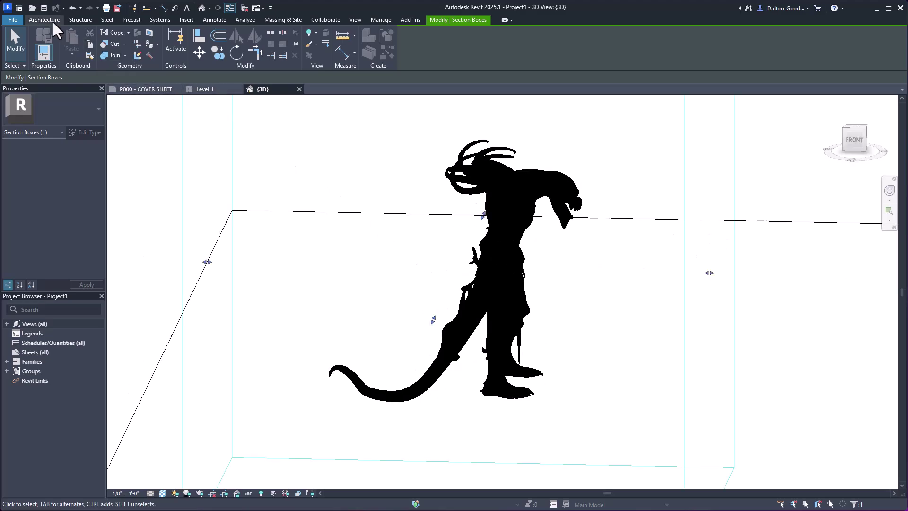
- Set the canvas background color to black in the program's color options
{"action": "left_click", "coordinate": [19, 17]}
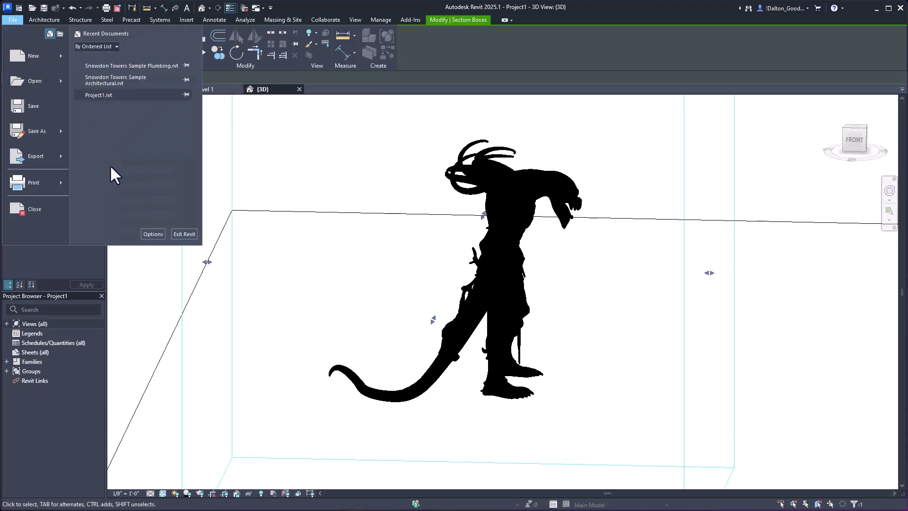
{"action": "left_click", "coordinate": [152, 230]}
{"action": "left_click_drag", "start_coordinate": [448, 87], "coordinate": [407, 83]}
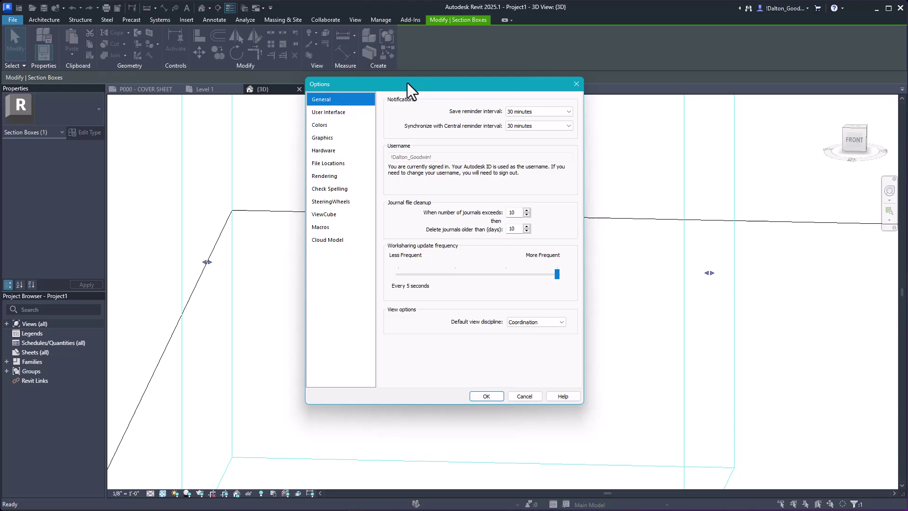
{"action": "left_click", "coordinate": [324, 125]}
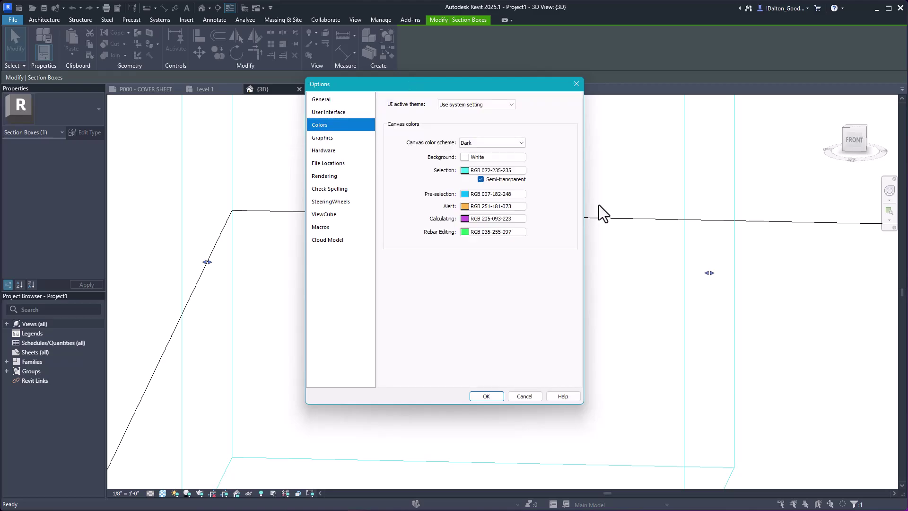
{"action": "left_click", "coordinate": [481, 157]}
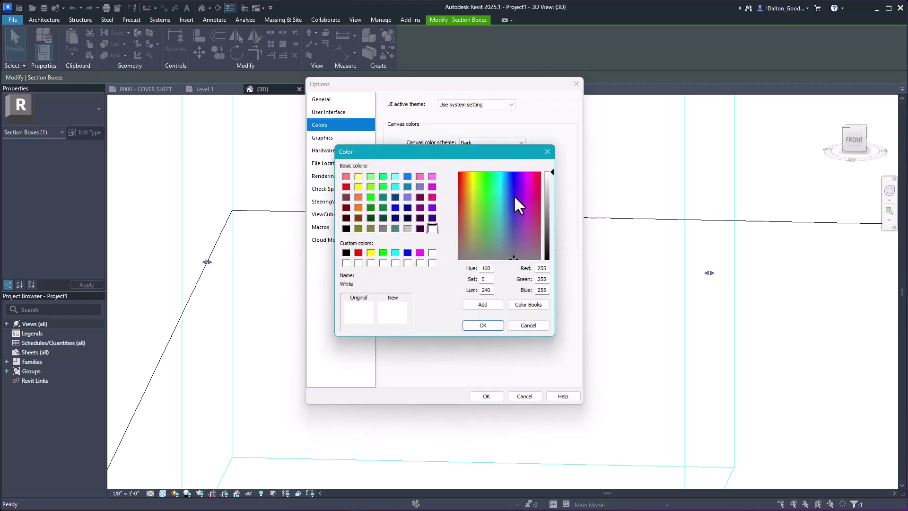
{"action": "left_click", "coordinate": [346, 252]}
{"action": "left_click", "coordinate": [487, 326]}
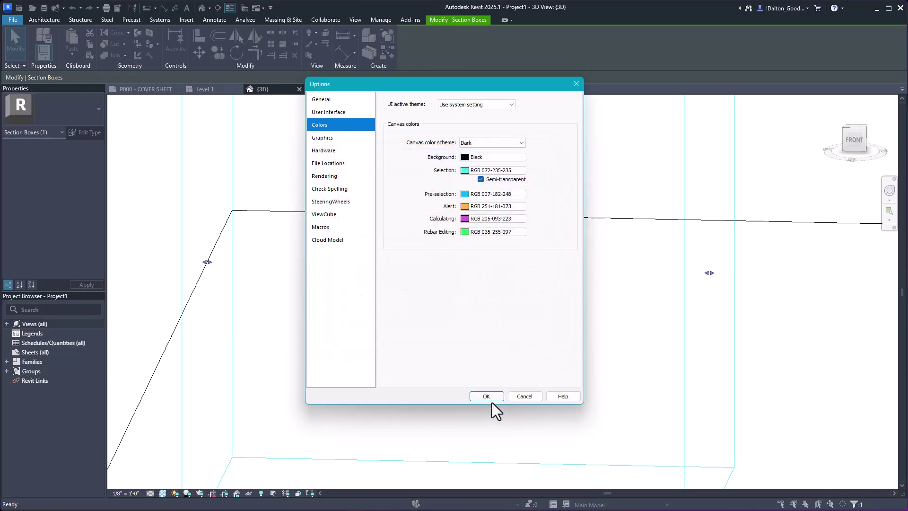
{"action": "left_click", "coordinate": [489, 398]}
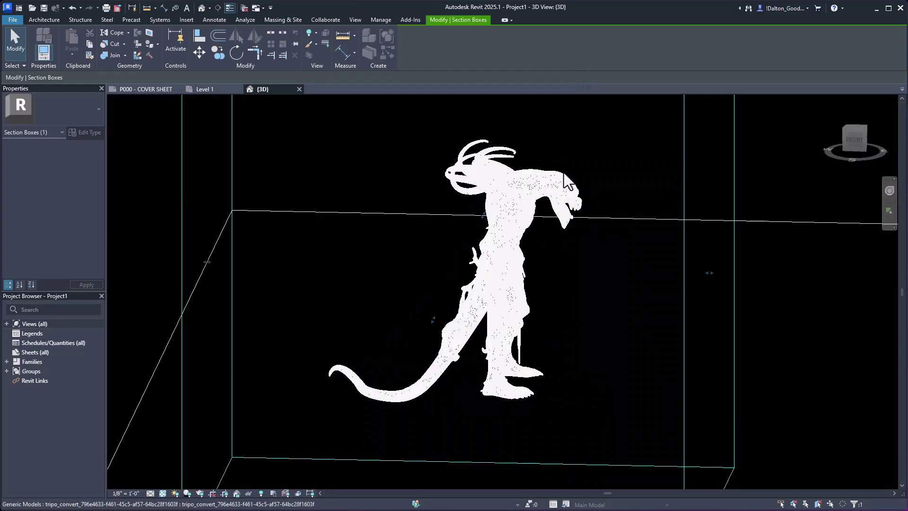
- Examine the wireframe mesh of the imported monster's head and shoulders up close from the side and at an angle
{"action": "scroll", "coordinate": [567, 181], "scroll_direction": "up", "scroll_amount": 5}
{"action": "middle_click_drag", "start_coordinate": [586, 198], "coordinate": [503, 235], "text": "shift"}
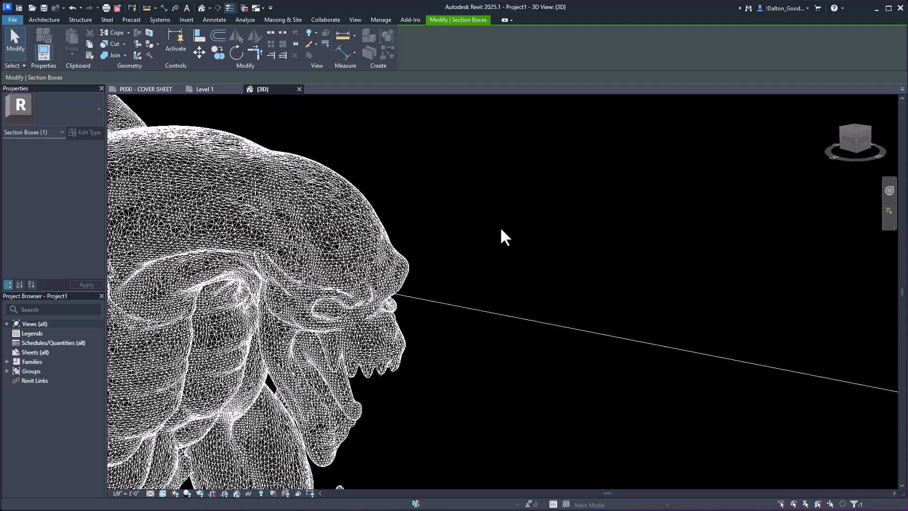
{"action": "middle_click_drag", "start_coordinate": [239, 258], "coordinate": [469, 261]}
{"action": "scroll", "coordinate": [586, 265], "scroll_direction": "up", "scroll_amount": 2}
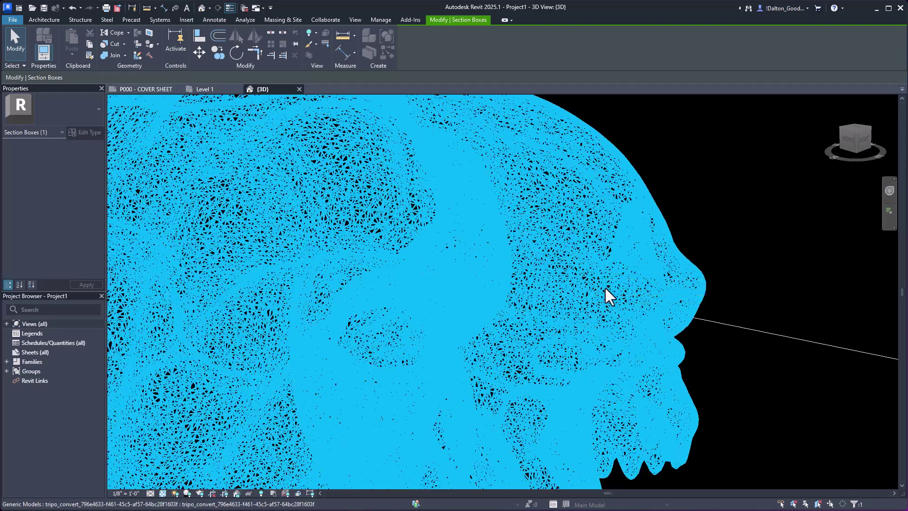
{"action": "left_click", "coordinate": [676, 194]}
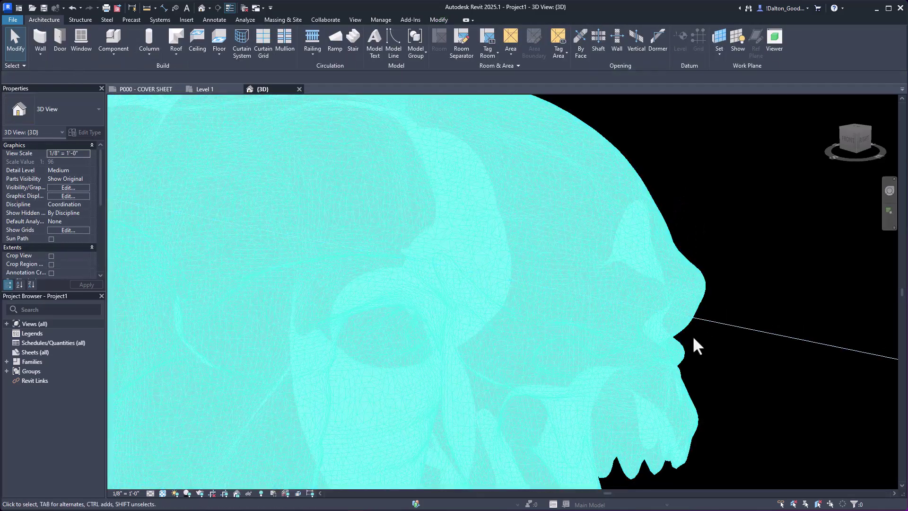
{"action": "mouse_move", "coordinate": [675, 324]}
{"action": "middle_mouse_down", "text": "shift"}
{"action": "mouse_move", "coordinate": [608, 260]}
{"action": "mouse_move", "coordinate": [366, 217]}
{"action": "mouse_move", "coordinate": [599, 229]}
{"action": "mouse_move", "coordinate": [576, 221]}
{"action": "middle_mouse_up", "text": "shift"}
{"action": "left_click", "coordinate": [575, 220]}
{"action": "key", "text": "Escape"}
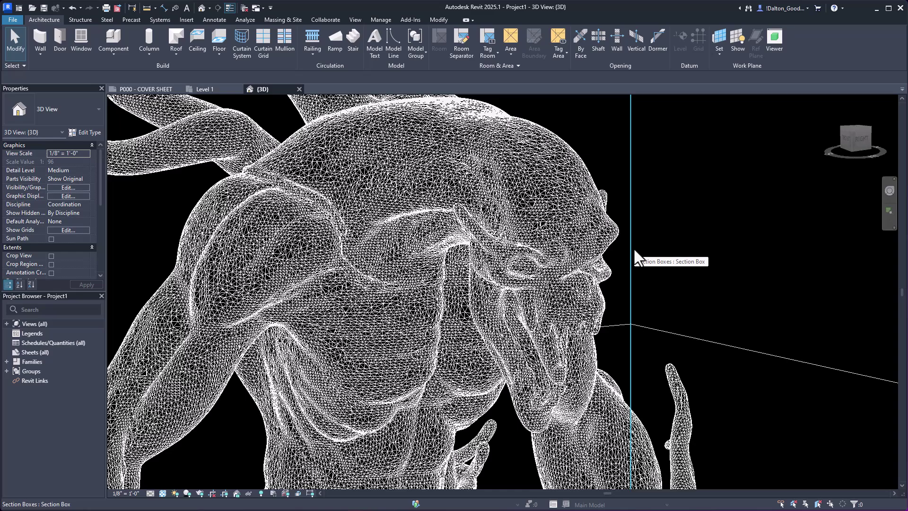
- Show the whole monster inside its section box from a slightly raised angle facing its front
{"action": "scroll", "coordinate": [483, 241], "scroll_direction": "down", "scroll_amount": 3}
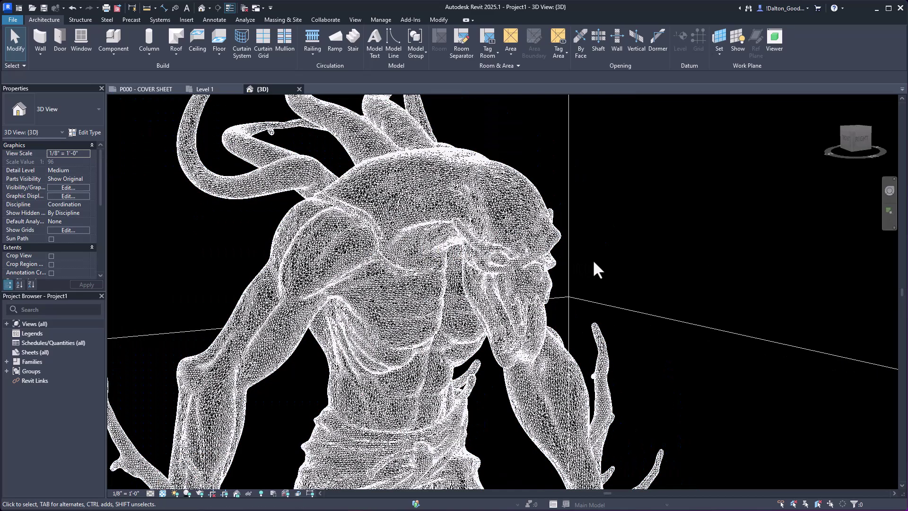
{"action": "scroll", "coordinate": [714, 246], "scroll_direction": "down", "scroll_amount": 3}
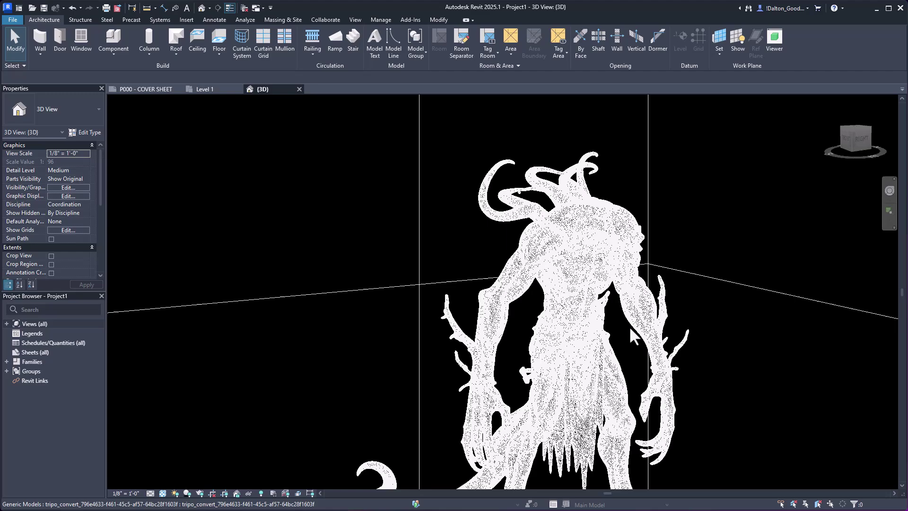
{"action": "scroll", "coordinate": [662, 222], "scroll_direction": "down", "scroll_amount": 3}
{"action": "middle_click_drag", "start_coordinate": [681, 254], "coordinate": [671, 271], "text": "shift"}
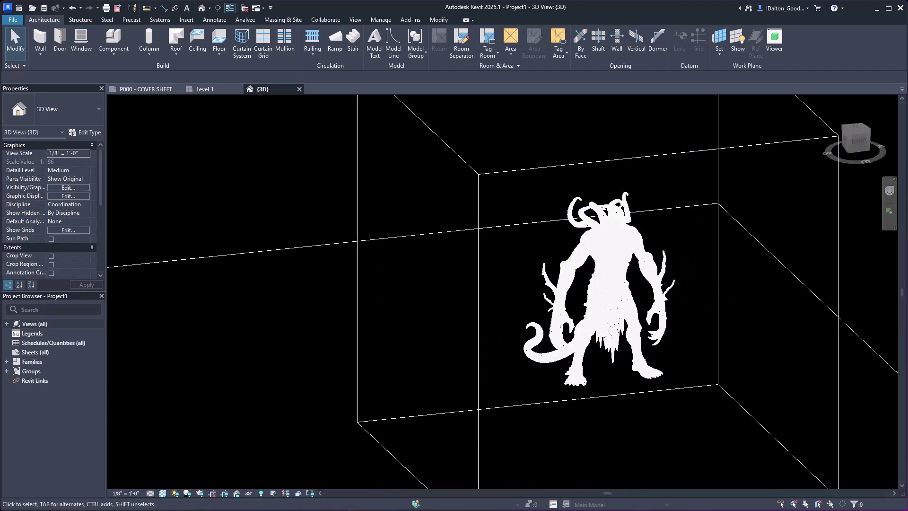
- Switch to CHITUBOX and inspect the monster on the build plate from the side and front, including its shoulder and horns
{"action": "key", "text": "alt+Tab"}
{"action": "left_click", "coordinate": [486, 219]}
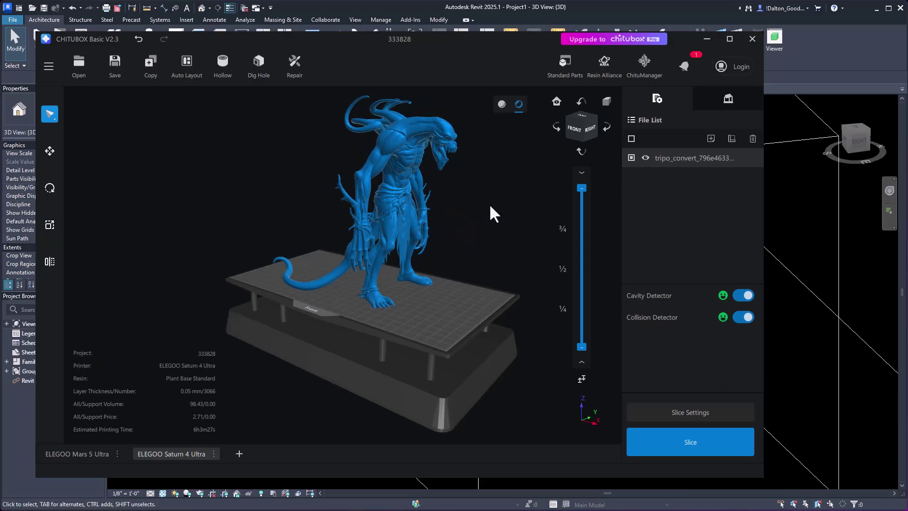
{"action": "left_click_drag", "start_coordinate": [492, 211], "coordinate": [379, 288]}
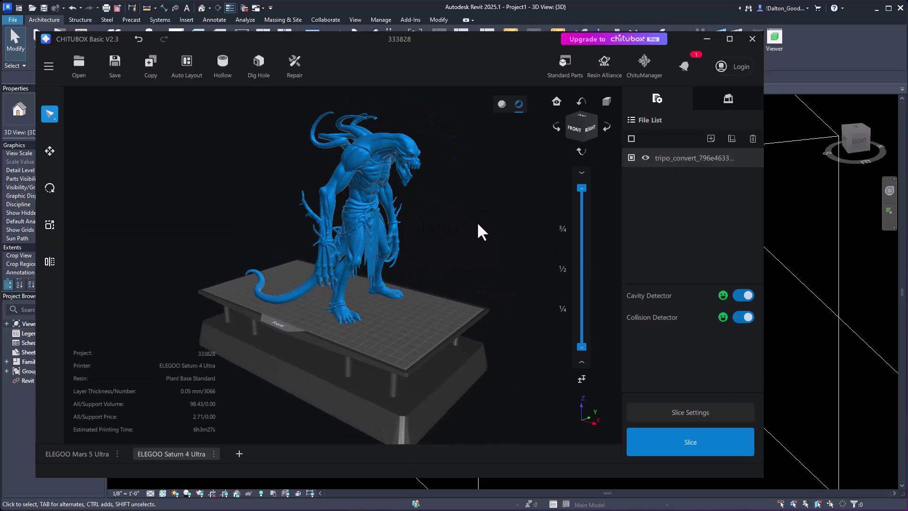
{"action": "left_click_drag", "start_coordinate": [467, 237], "coordinate": [414, 223]}
{"action": "scroll", "coordinate": [325, 142], "scroll_direction": "up", "scroll_amount": 8}
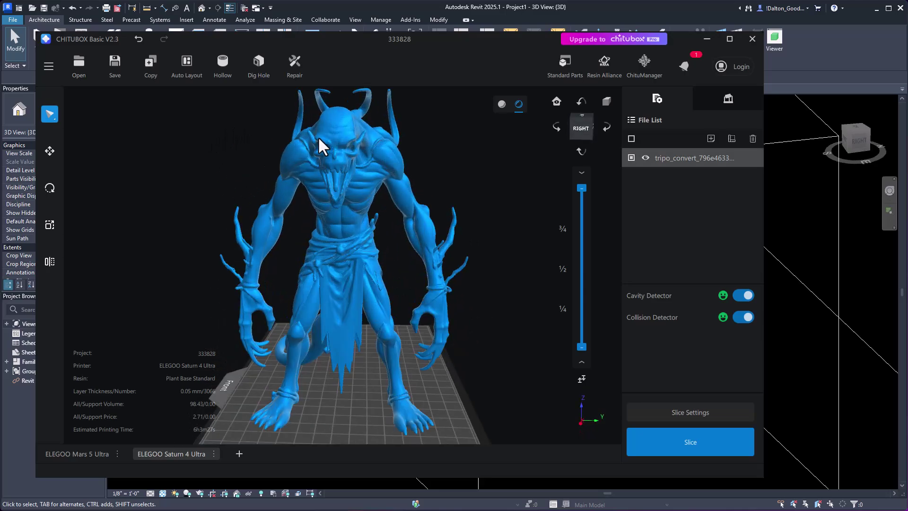
{"action": "left_click_drag", "start_coordinate": [345, 179], "coordinate": [376, 201]}
{"action": "scroll", "coordinate": [362, 207], "scroll_direction": "down", "scroll_amount": 3}
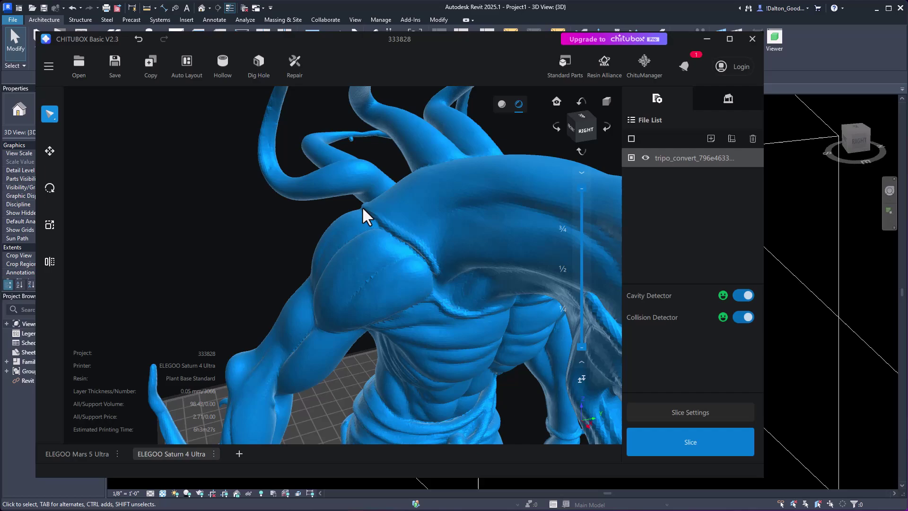
- Examine the monster's face, open jaw and chest up close from the front in the slicer
{"action": "mouse_move", "coordinate": [433, 251]}
{"action": "left_mouse_down"}
{"action": "mouse_move", "coordinate": [413, 233]}
{"action": "mouse_move", "coordinate": [446, 243]}
{"action": "mouse_move", "coordinate": [418, 240]}
{"action": "left_mouse_up"}
{"action": "scroll", "coordinate": [413, 234], "scroll_direction": "up", "scroll_amount": 3}
{"action": "scroll", "coordinate": [446, 243], "scroll_direction": "down", "scroll_amount": 4}
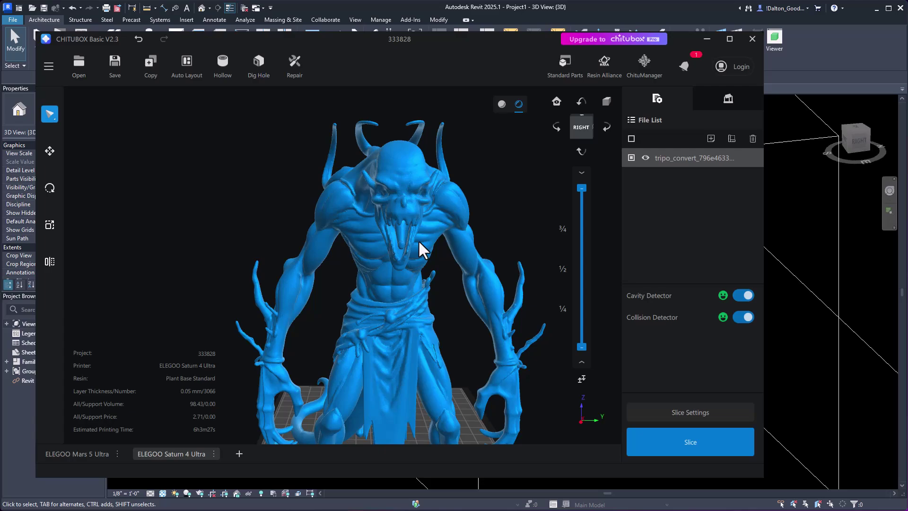
{"action": "scroll", "coordinate": [343, 237], "scroll_direction": "up", "scroll_amount": 5}
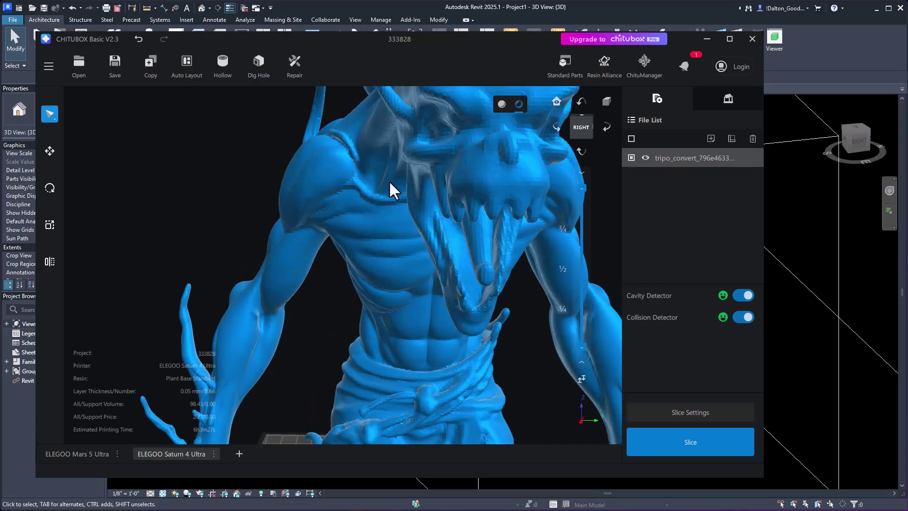
{"action": "left_click_drag", "start_coordinate": [389, 180], "coordinate": [433, 170]}
{"action": "scroll", "coordinate": [377, 194], "scroll_direction": "down", "scroll_amount": 5}
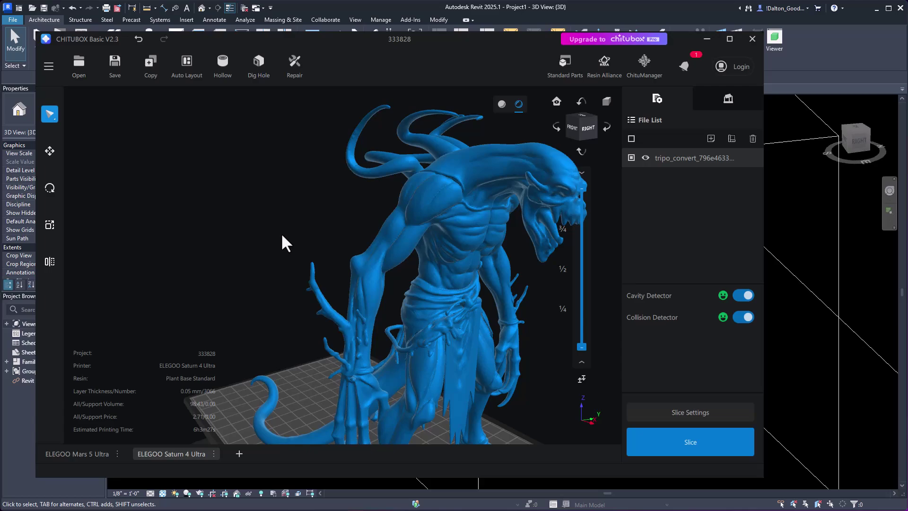
- Orbit around the full monster on the ELEGOO Saturn 4 Ultra build plate to view it from both sides
{"action": "left_click_drag", "start_coordinate": [281, 233], "coordinate": [335, 253]}
{"action": "scroll", "coordinate": [402, 220], "scroll_direction": "down", "scroll_amount": 2}
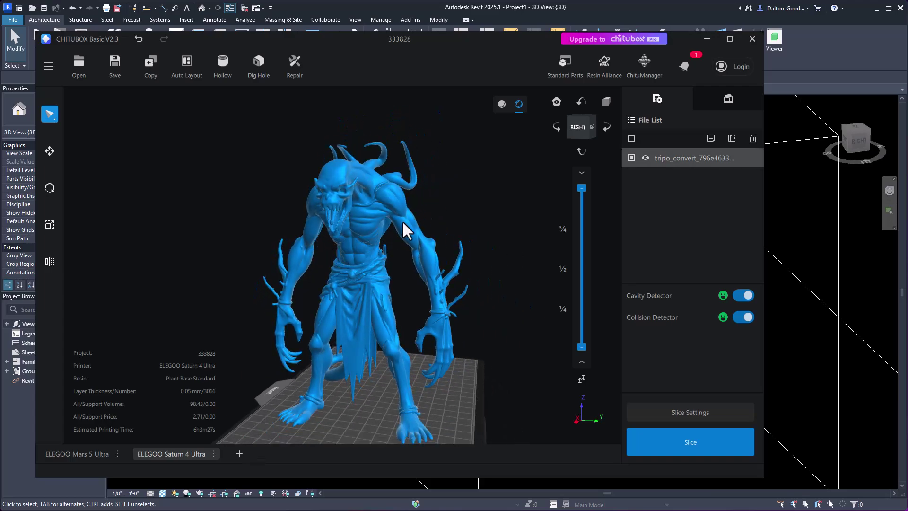
{"action": "left_click_drag", "start_coordinate": [404, 223], "coordinate": [464, 209]}
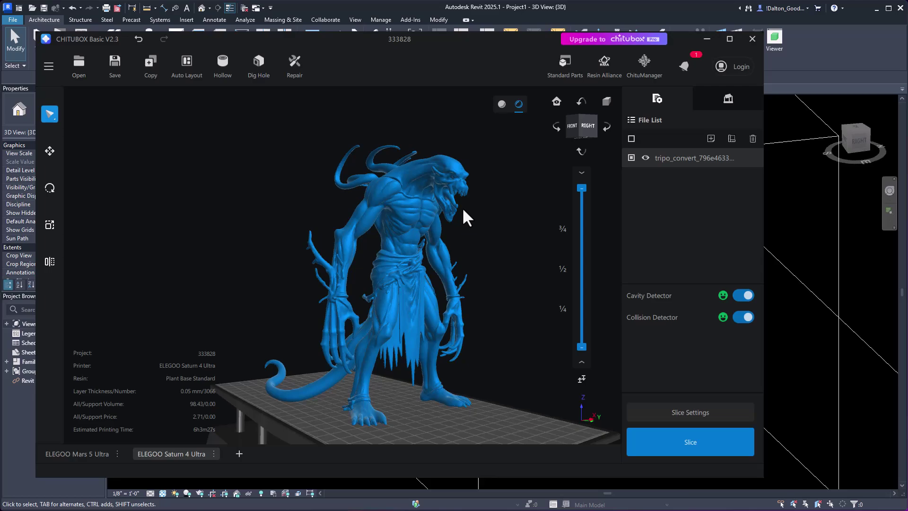
- Return to Revit and examine the monster's upper-body mesh from the side, leaving the model deselected
{"action": "left_click", "coordinate": [814, 263]}
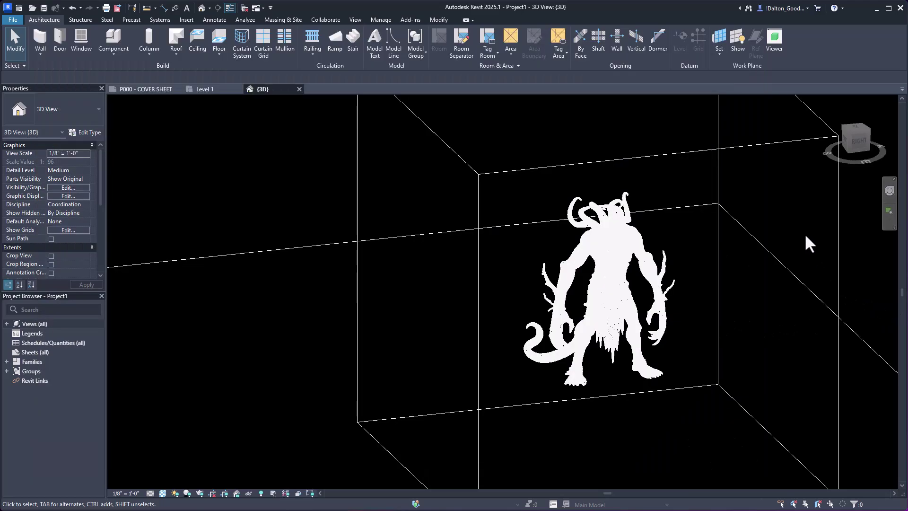
{"action": "scroll", "coordinate": [654, 208], "scroll_direction": "up", "scroll_amount": 4}
{"action": "left_click", "coordinate": [625, 263]}
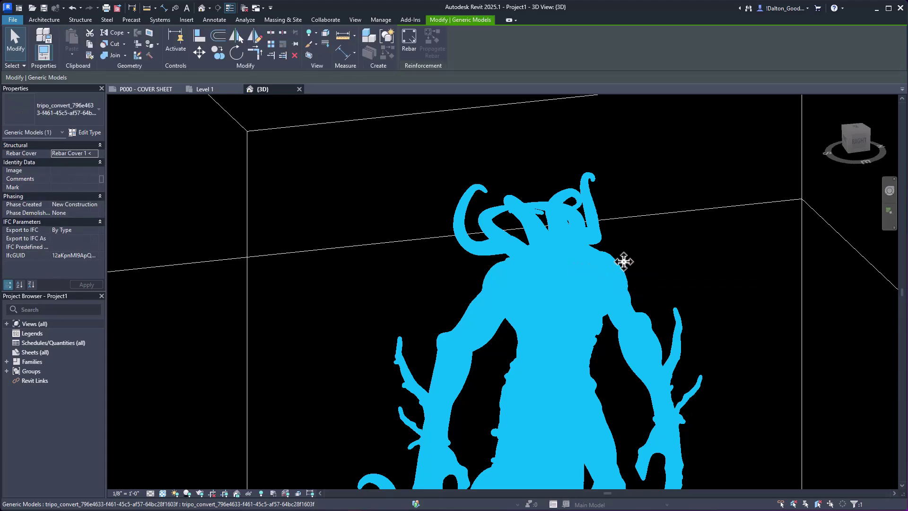
{"action": "middle_click_drag", "start_coordinate": [676, 246], "coordinate": [716, 308], "text": "shift"}
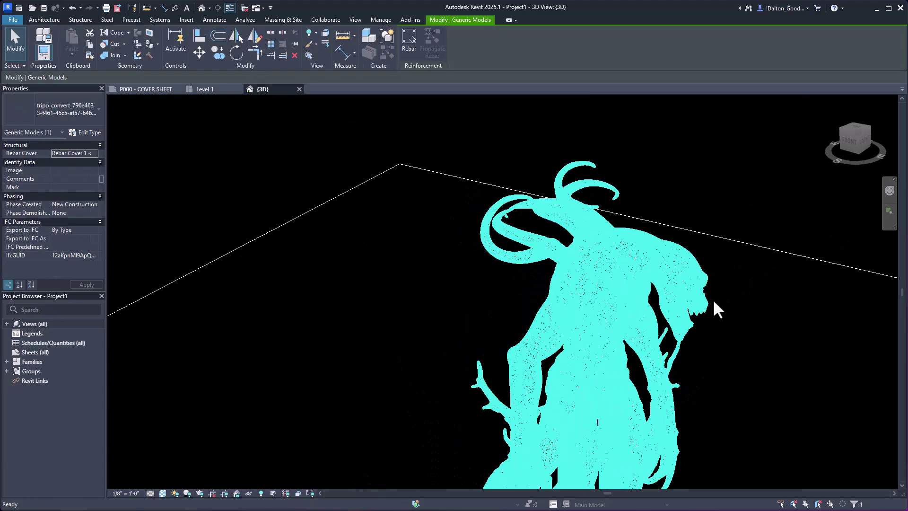
{"action": "scroll", "coordinate": [714, 229], "scroll_direction": "up", "scroll_amount": 2}
{"action": "left_click", "coordinate": [692, 186]}
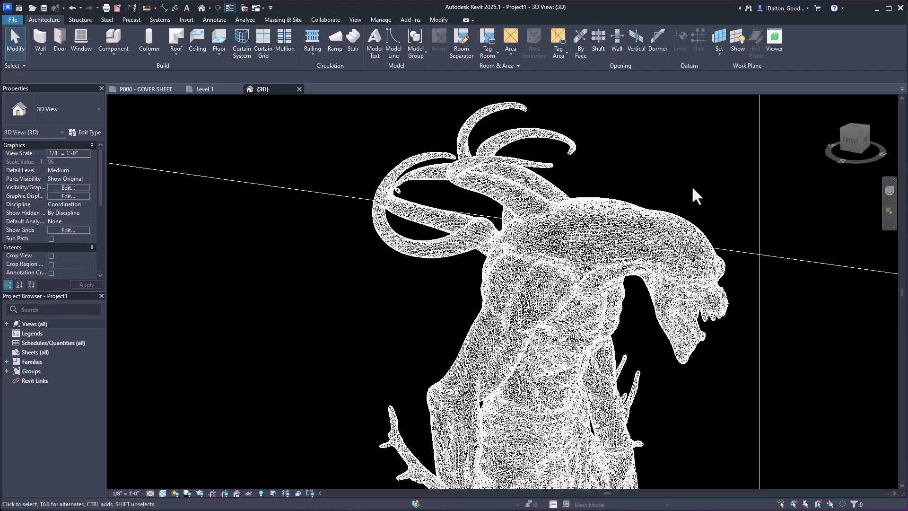